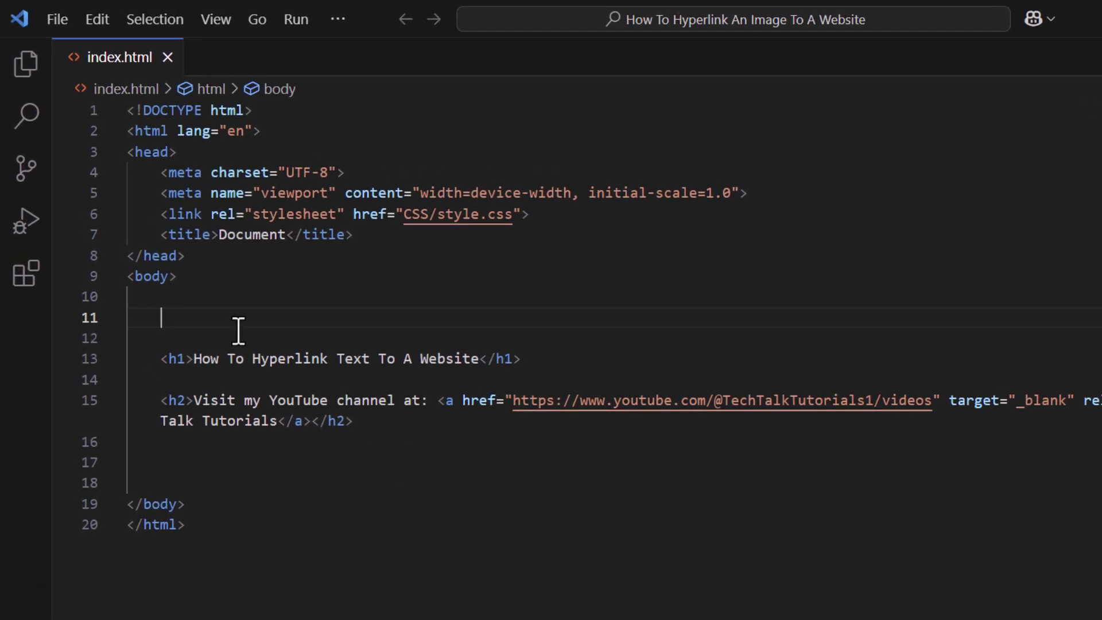
{"action": "type", "text": "hgjhg"}
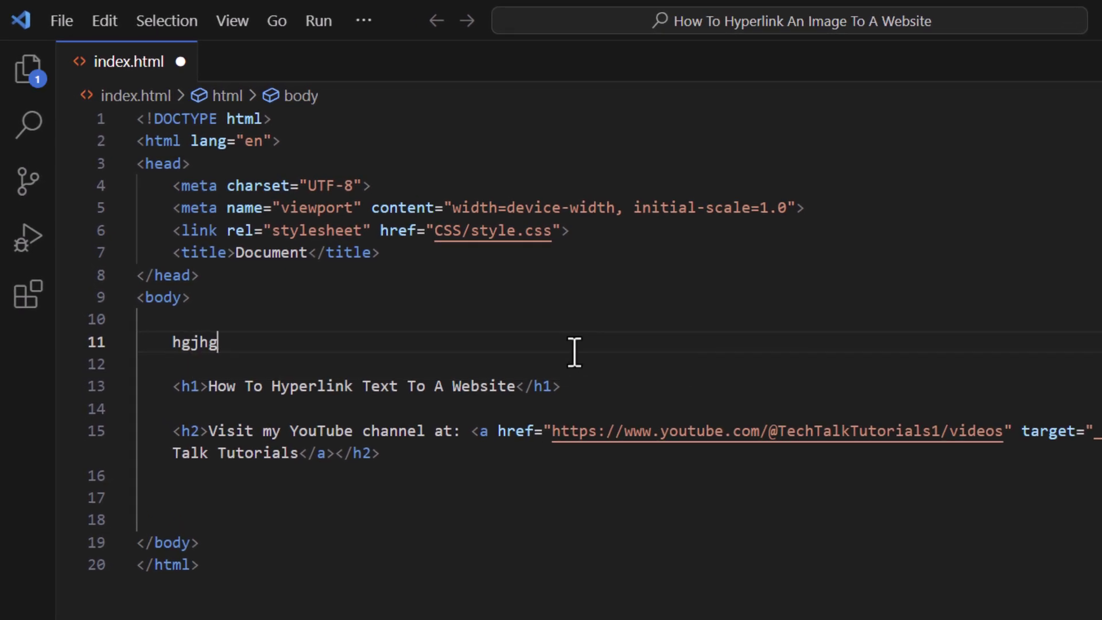
{"action": "type", "text": "jhgkjgh"}
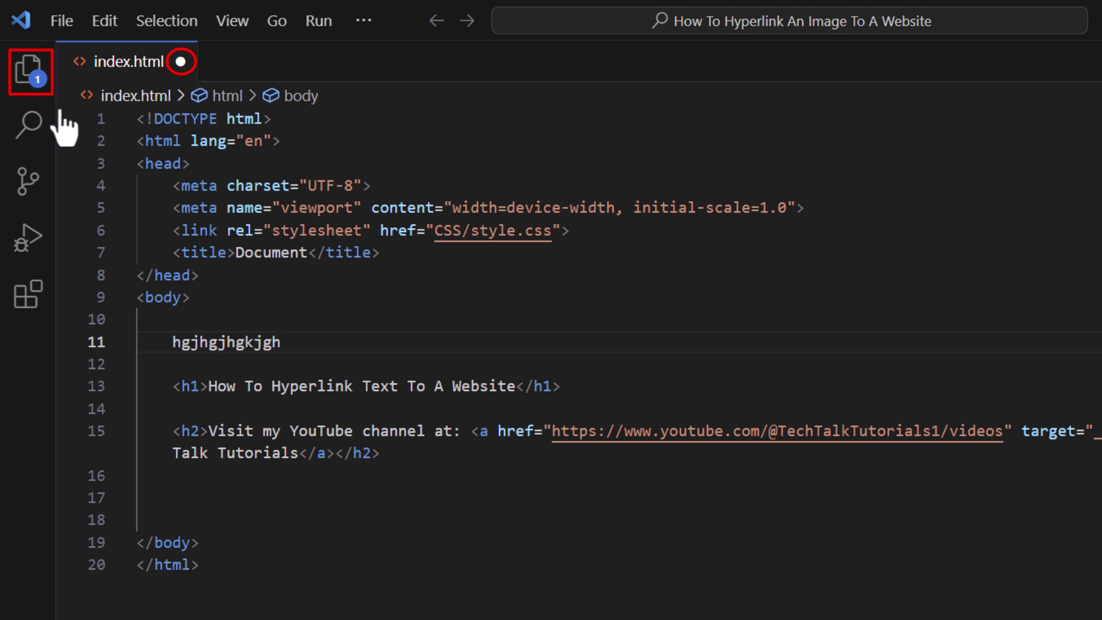
{"action": "mouse_move", "coordinate": [83, 154]}
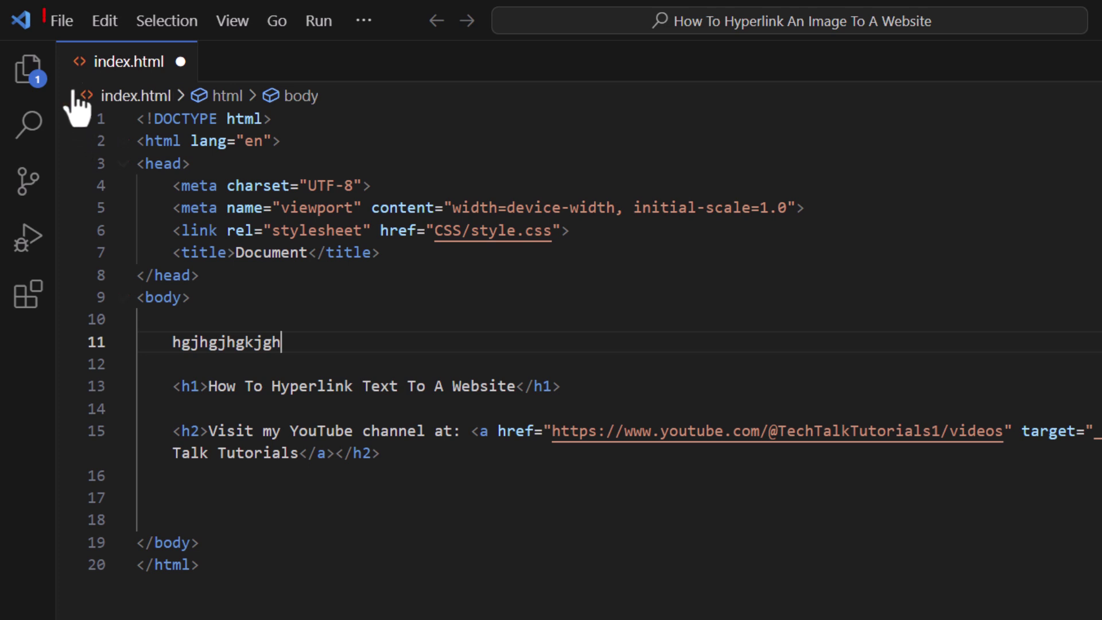
Open the File menu to reach the Auto Save option
{"action": "left_click", "coordinate": [73, 25]}
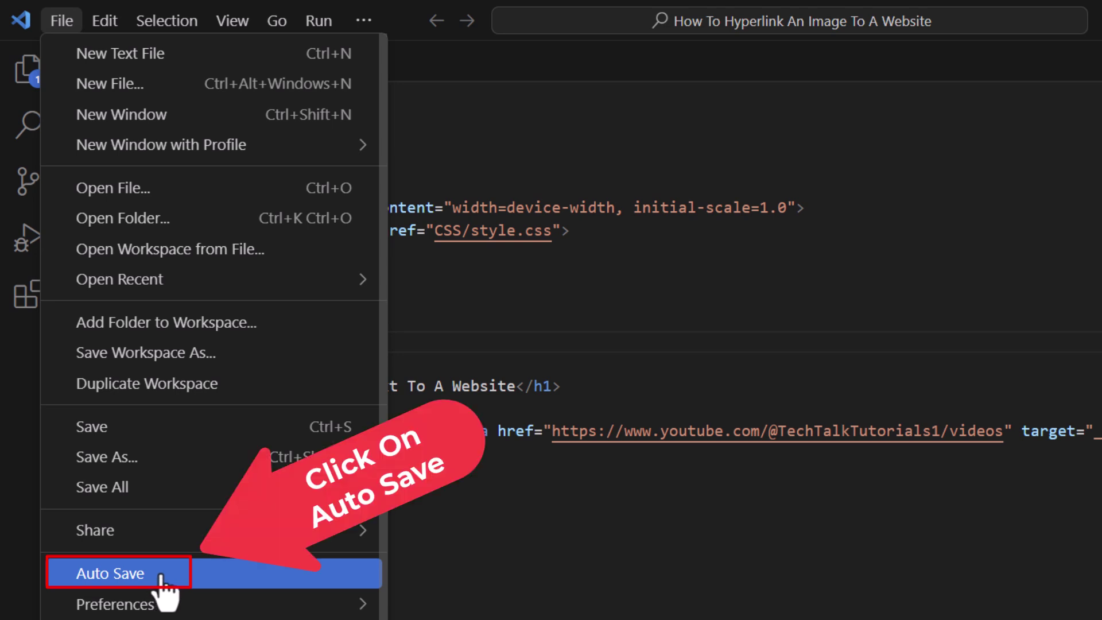
Turn on Auto Save so index.html saves automatically while typing
{"action": "left_click", "coordinate": [160, 577]}
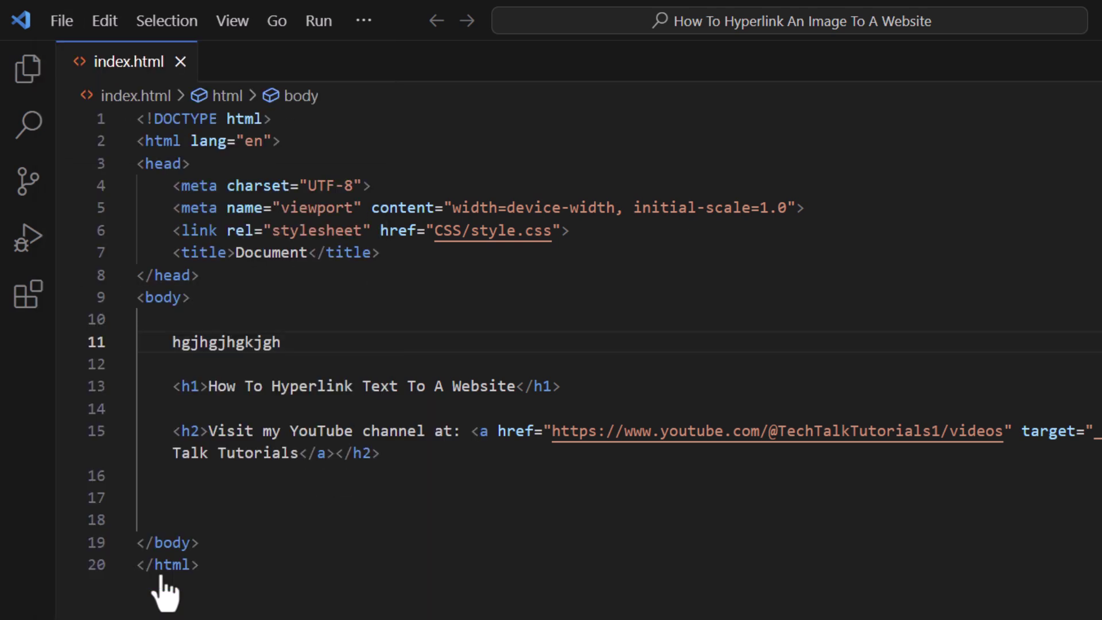
{"action": "type", "text": "gh"}
{"action": "type", "text": "fhgfjhfjhfg"}
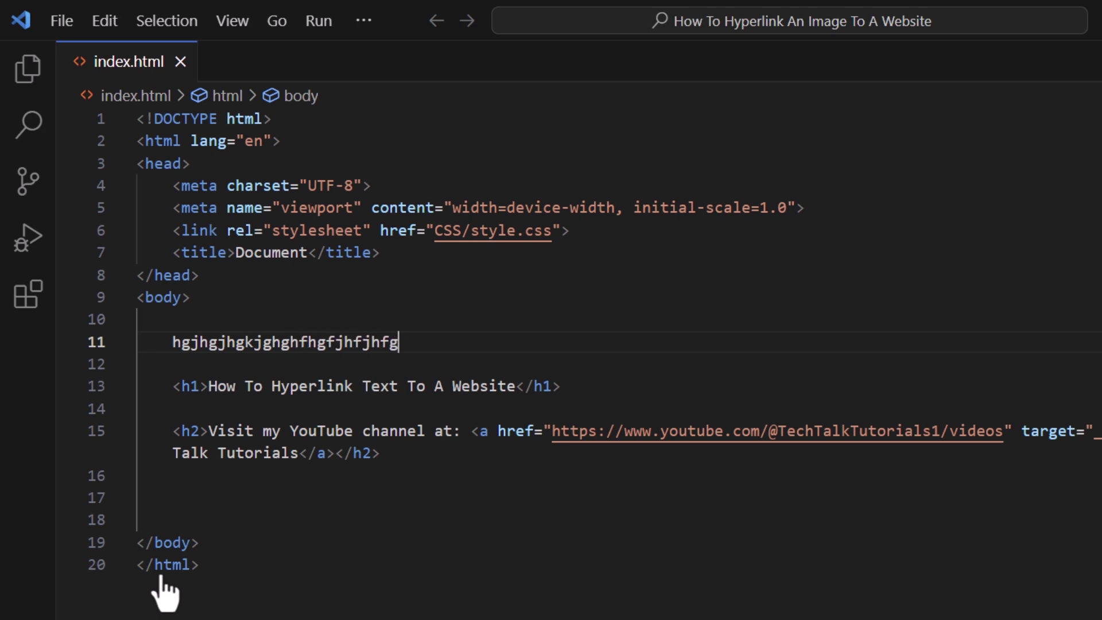